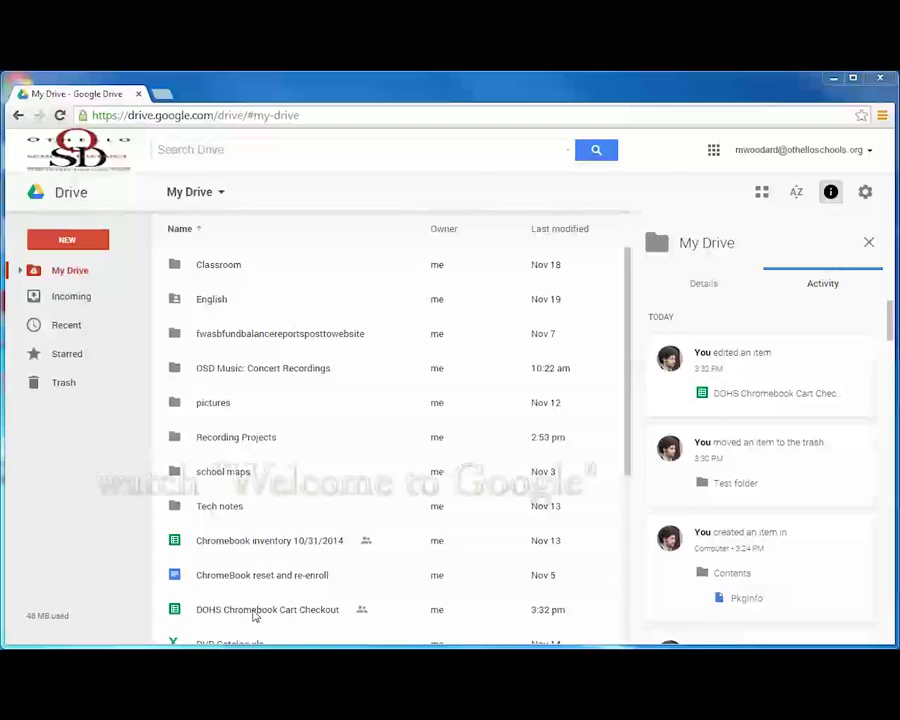
View the DOHS Chromebook Cart Checkout file's activity, then open the spreadsheet
click(255, 612)
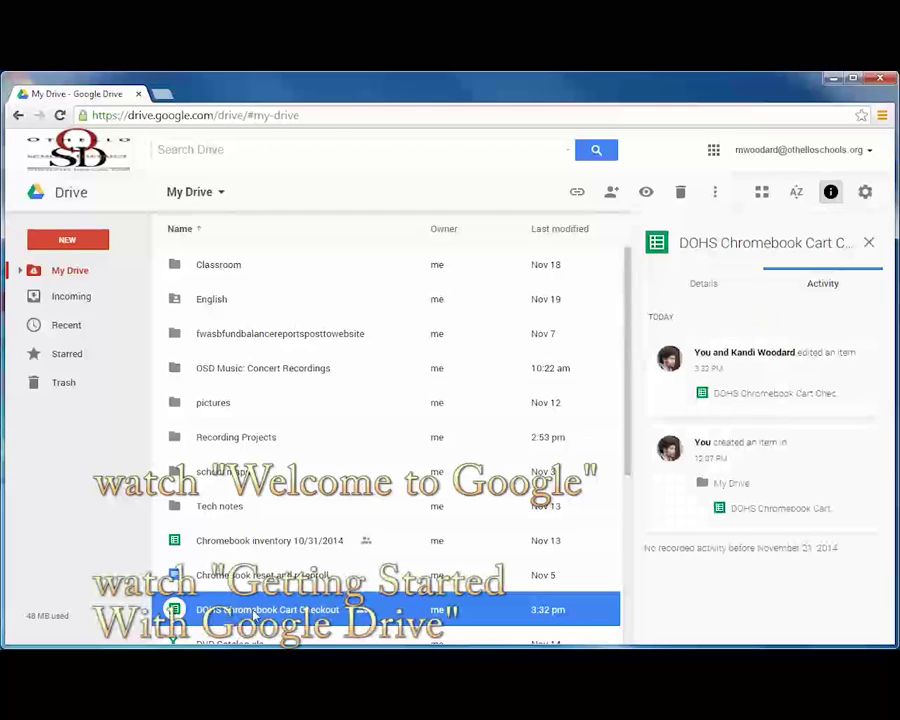
double_click(255, 612)
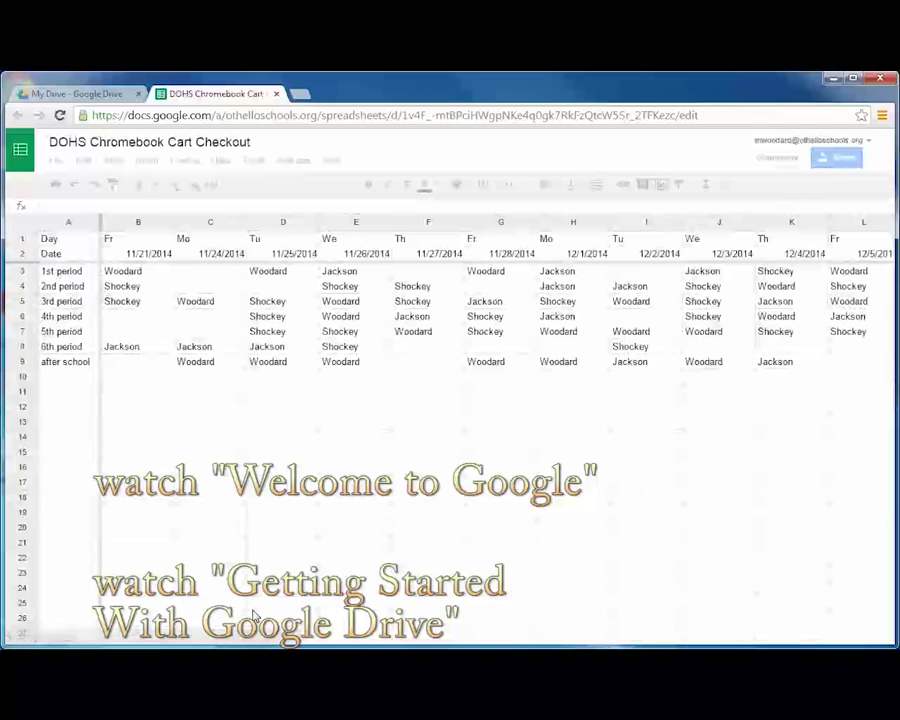
Enter a teacher's surname in empty 4th-period Friday cell B6, then return to My Drive
click(143, 319)
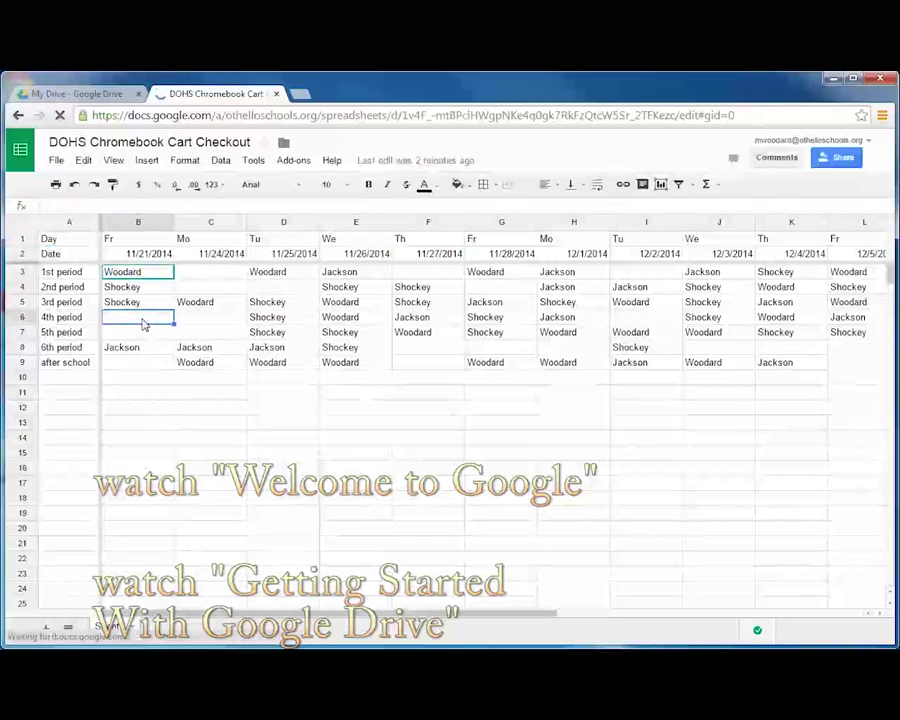
text(Shi)
key(Tab)
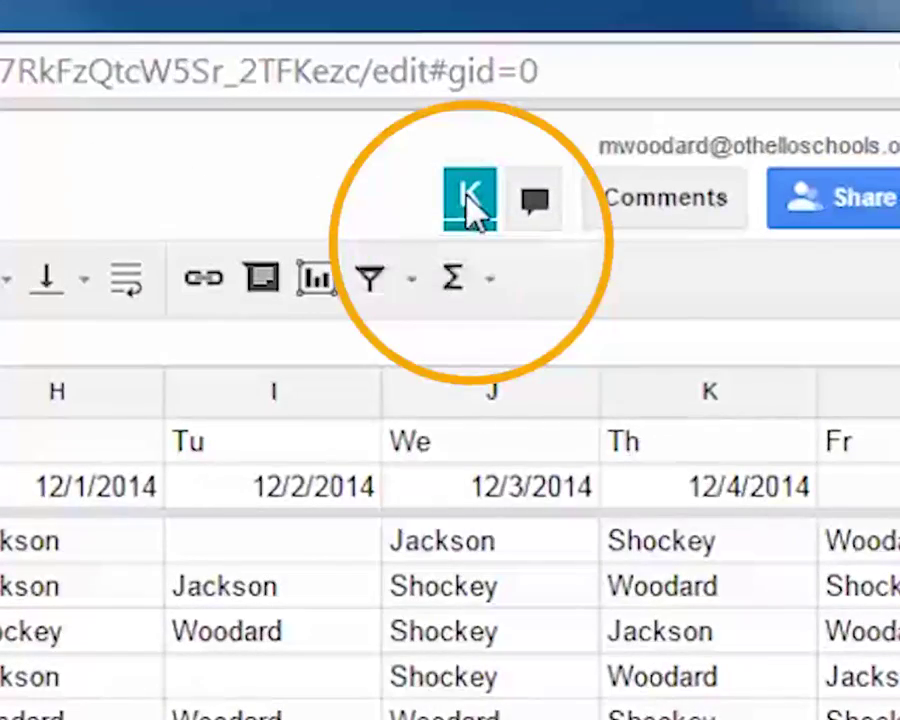
mouse_move(468, 200)
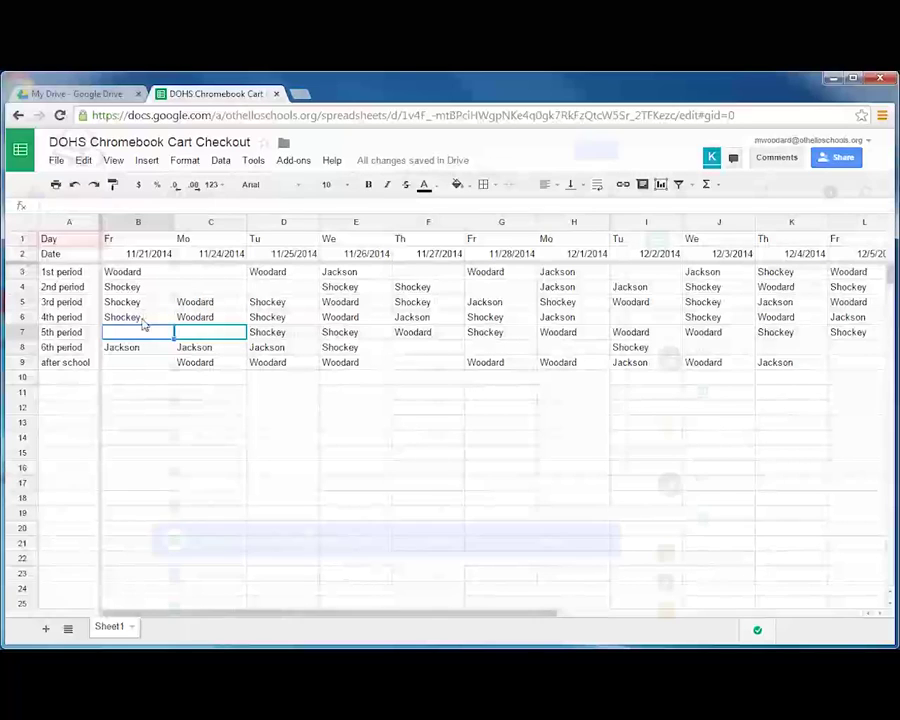
key(ctrl+shift+Tab)
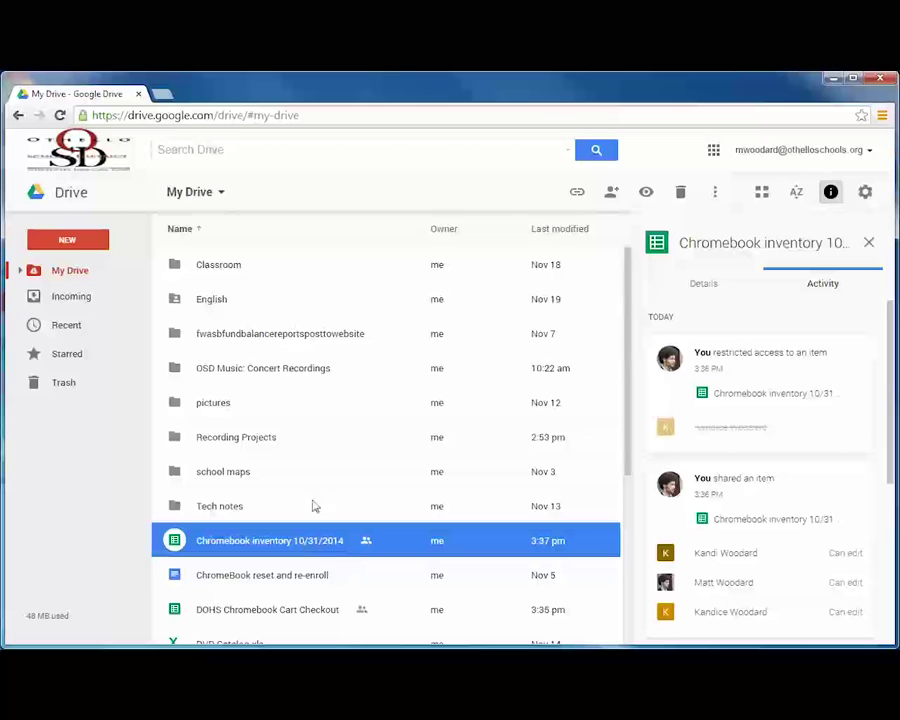
Share the OSD Music: Concert Recordings folder with two suggested colleagues as Can view
right_click(262, 372)
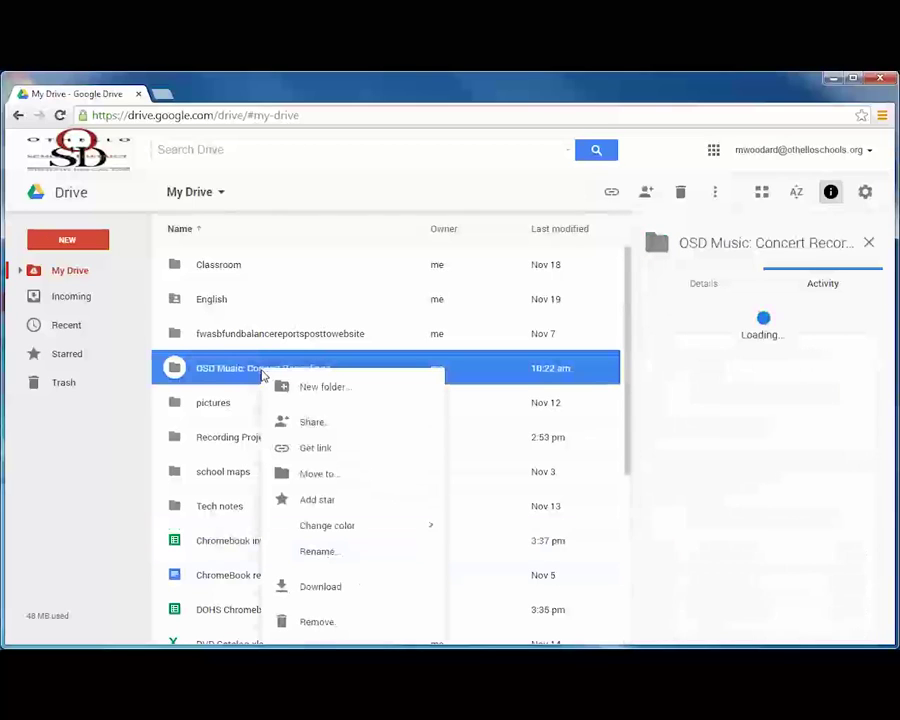
click(332, 425)
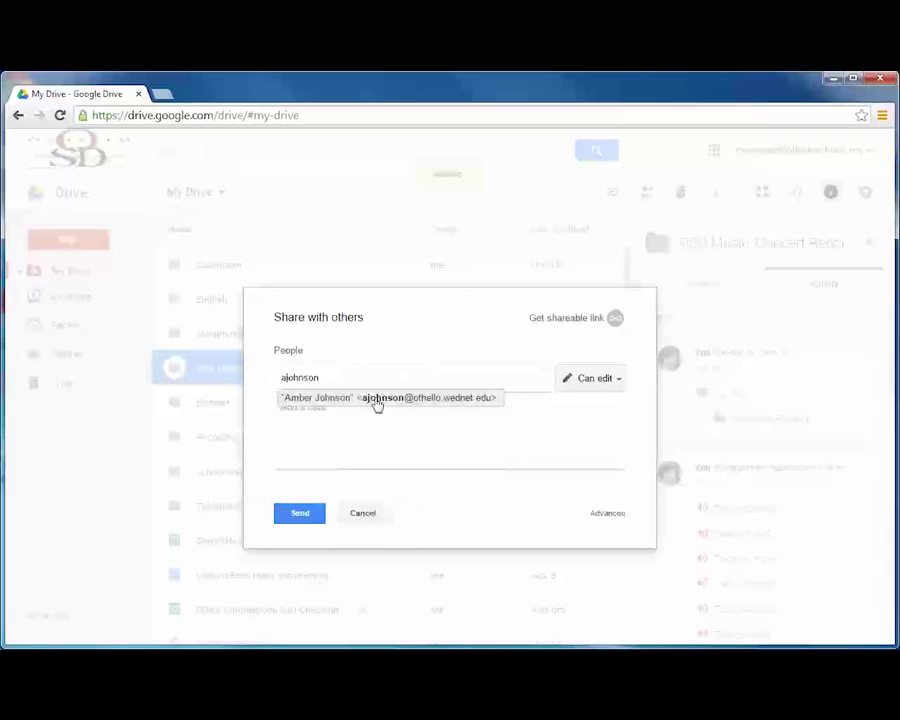
click(376, 399)
text(k)
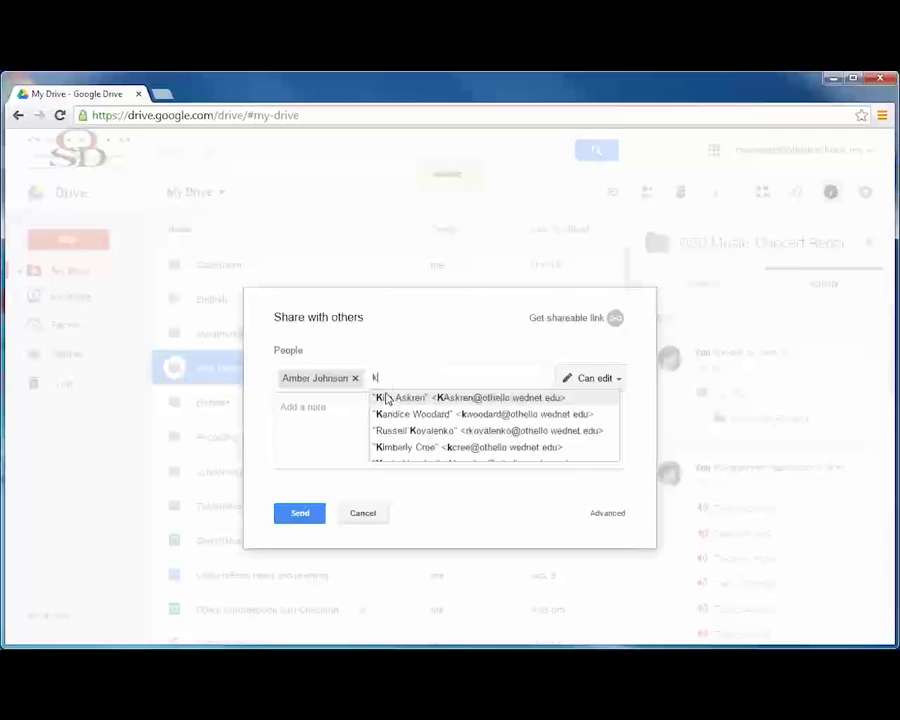
click(466, 397)
click(606, 380)
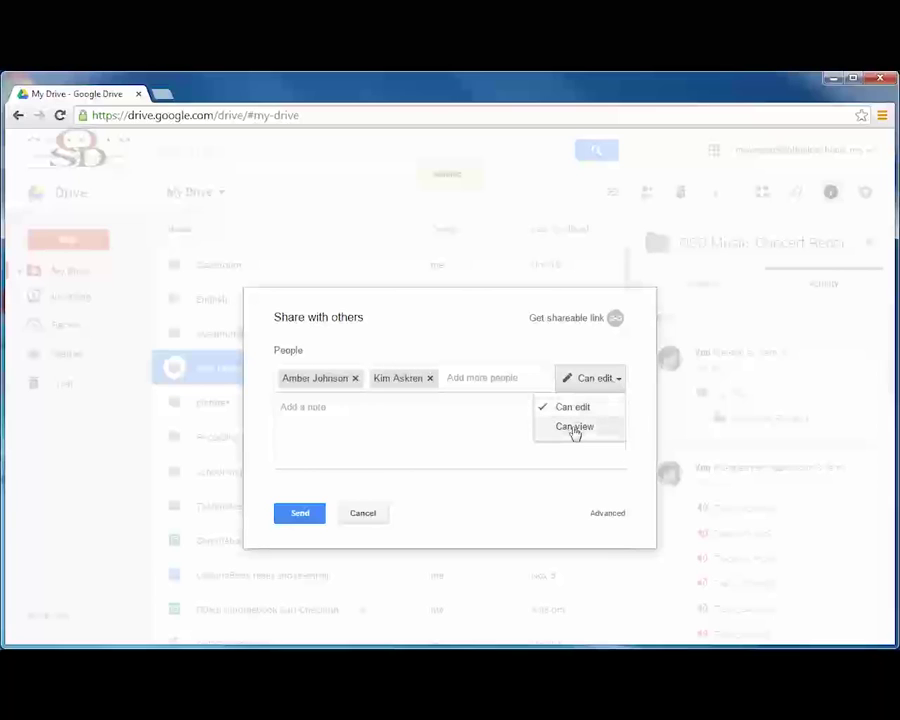
click(574, 427)
click(301, 513)
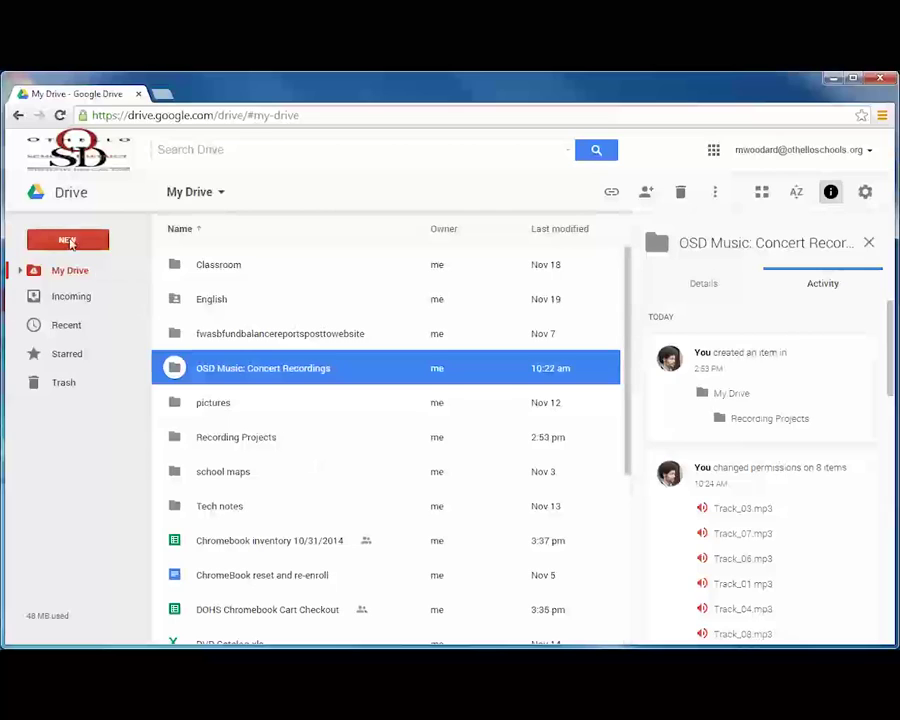
Create a new folder named 'Demo Student' in My Drive
click(67, 240)
click(85, 276)
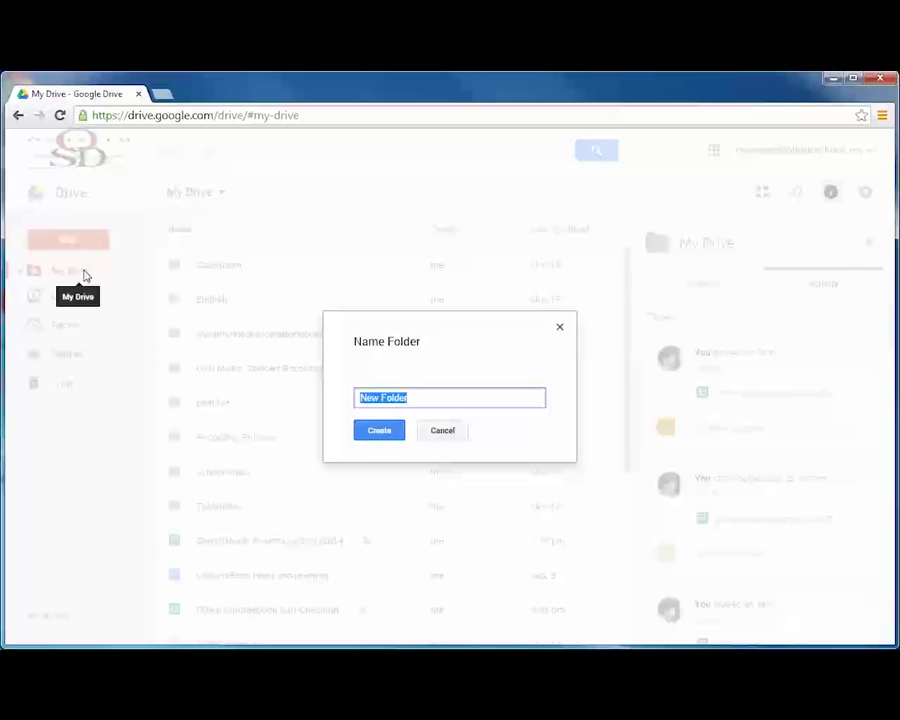
text(Demo Student)
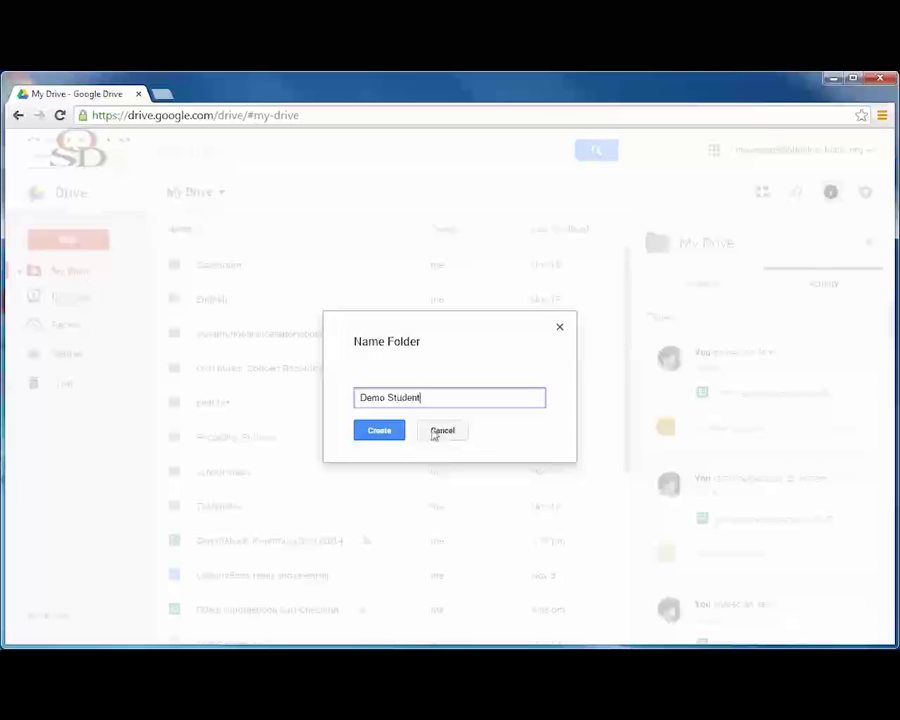
click(386, 434)
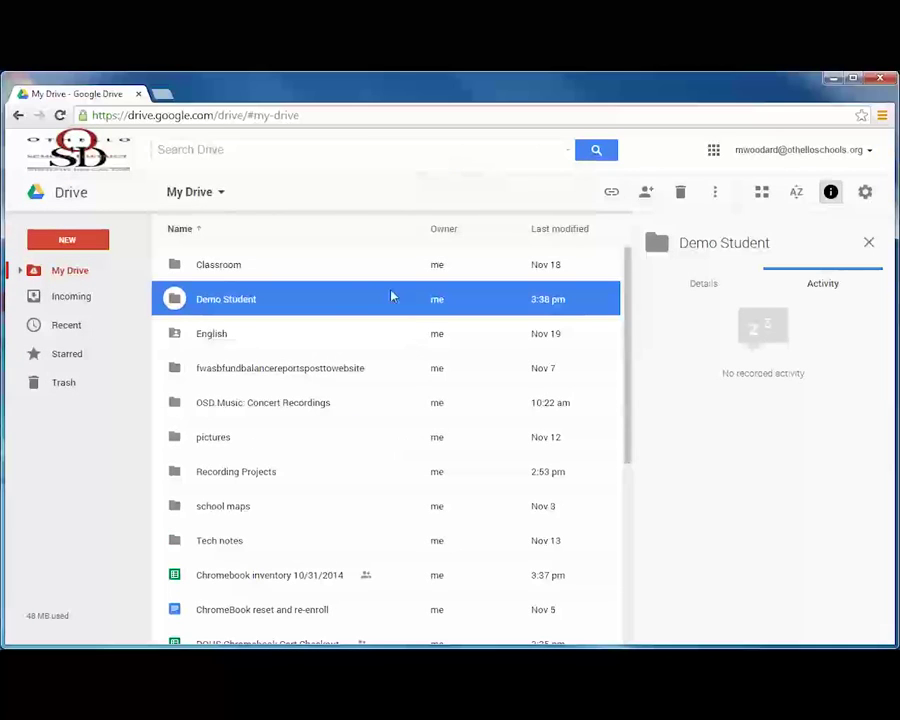
Share the Demo Student folder with the demo student's address, keeping Can edit access
right_click(364, 301)
click(424, 358)
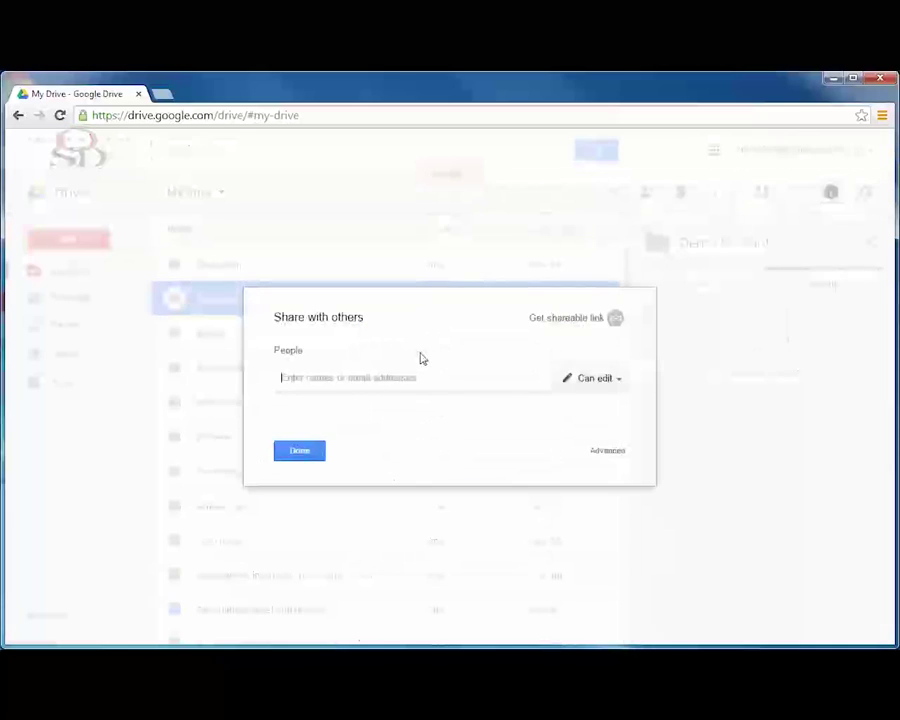
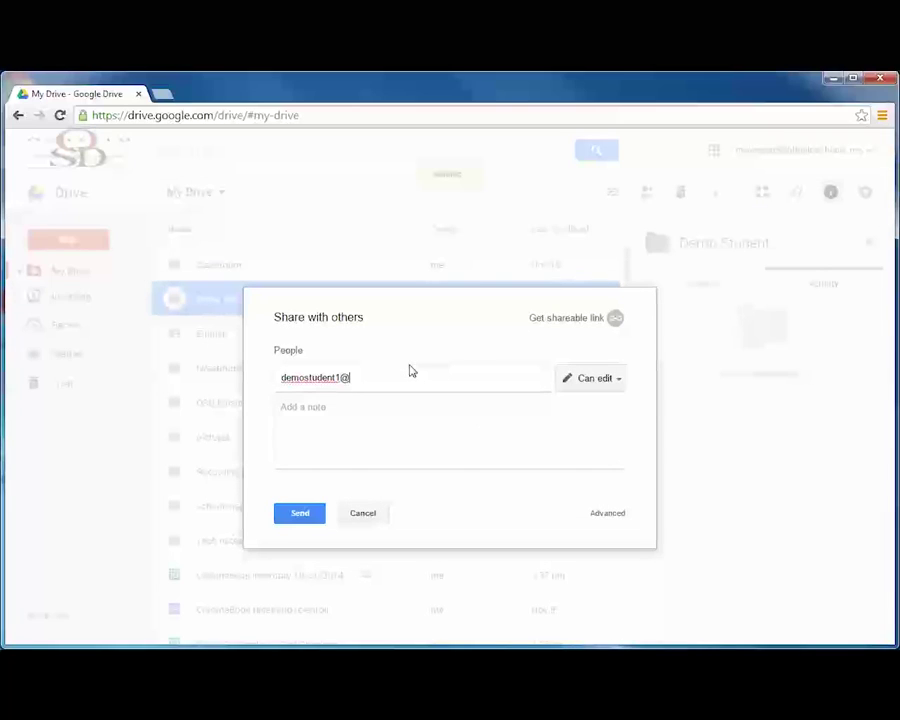
click(599, 384)
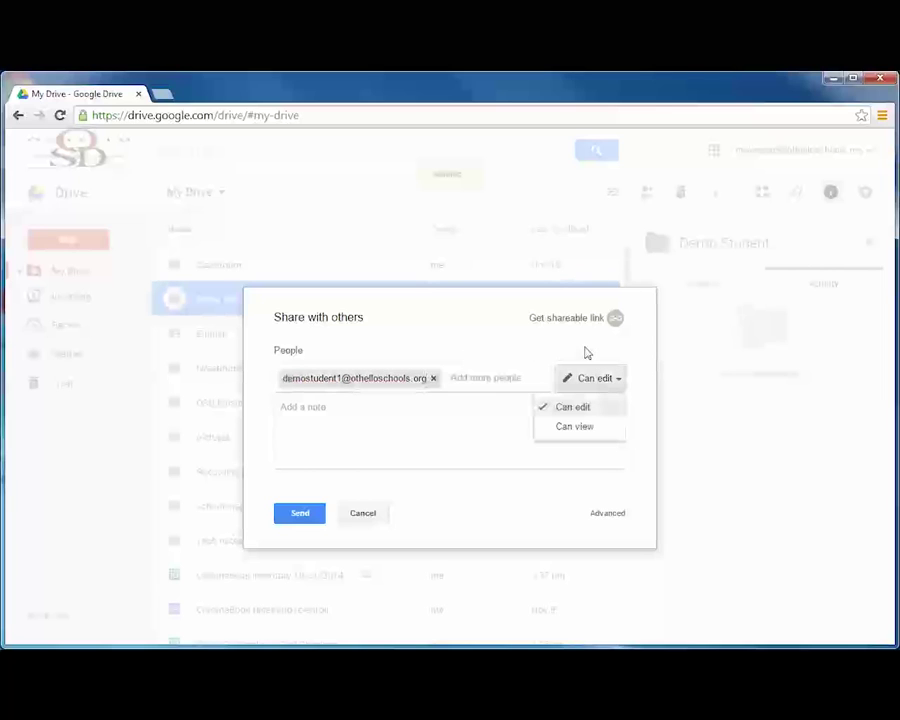
click(548, 354)
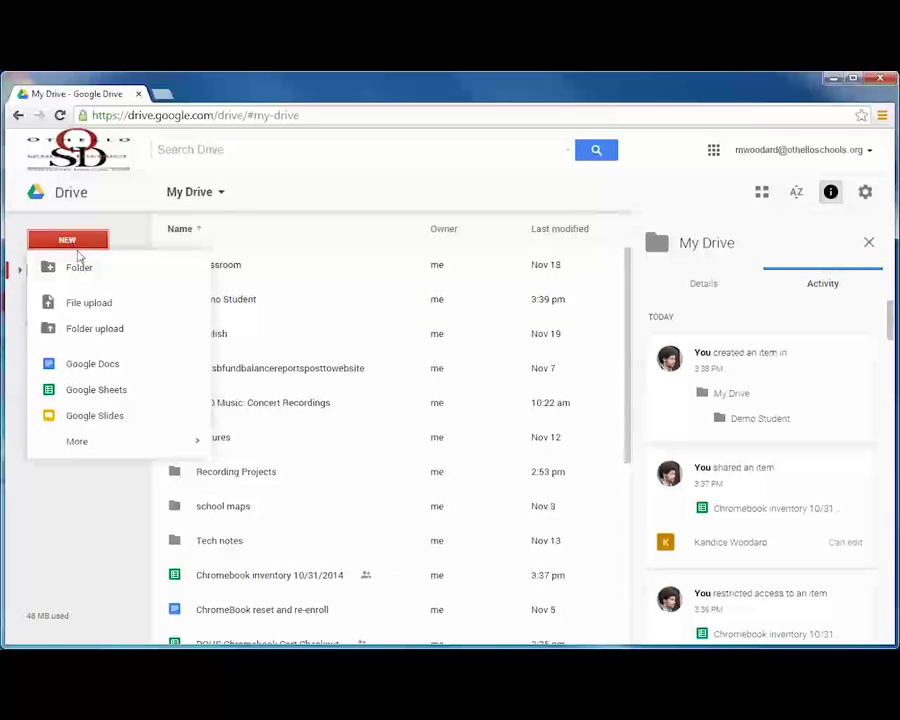
Create another new folder named 'Assignments'
click(86, 272)
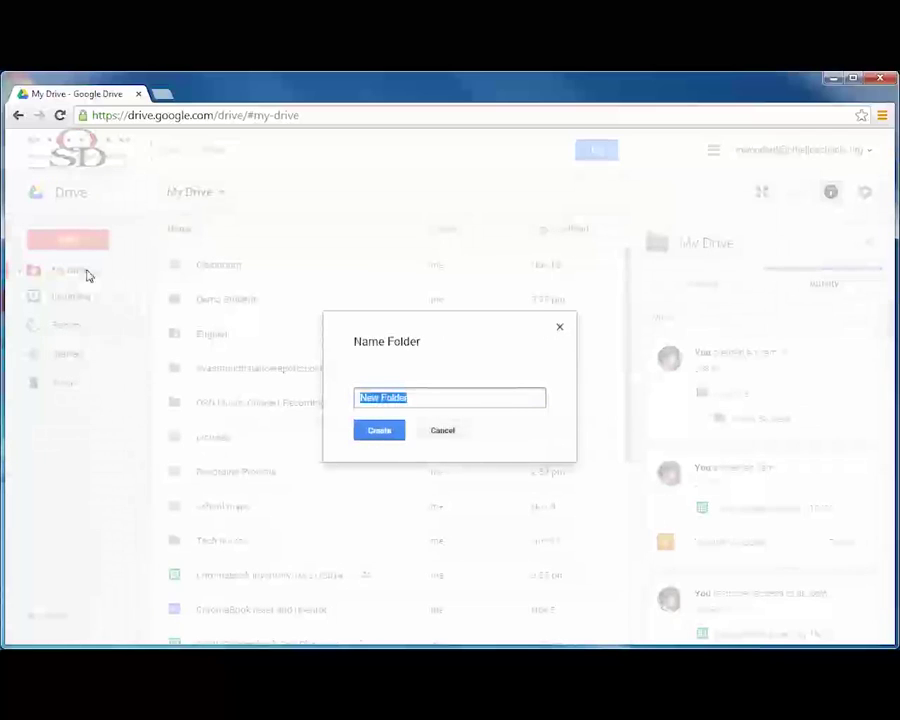
text(Assignments)
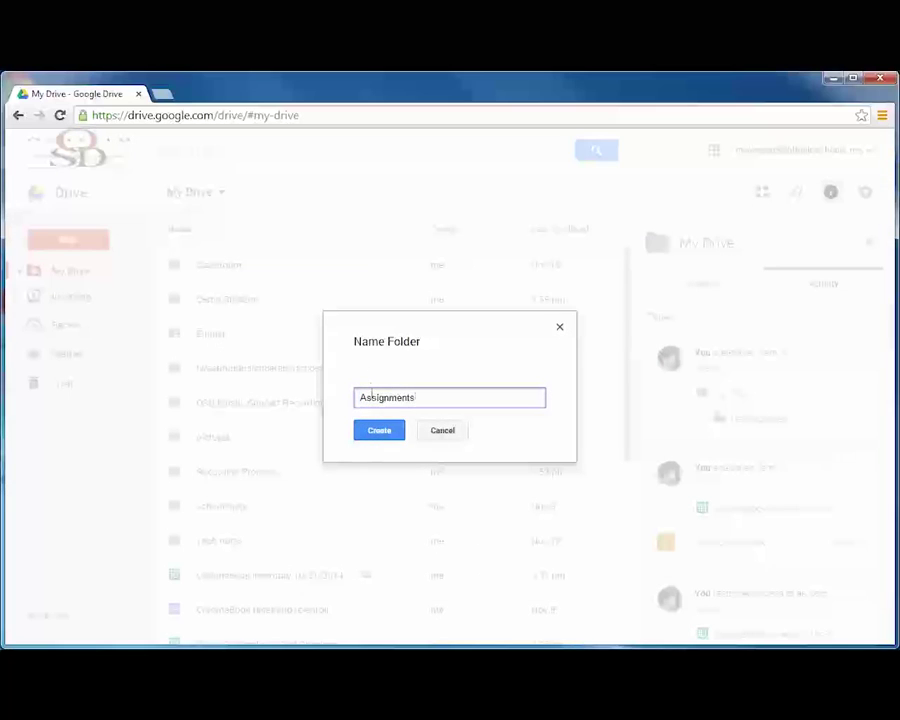
click(386, 434)
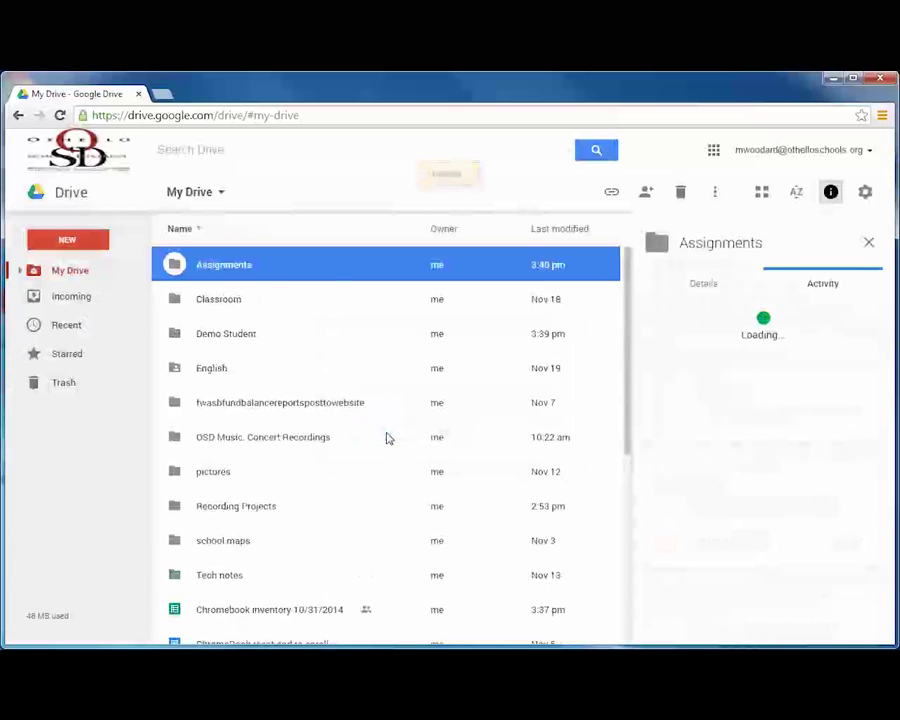
Share the Assignments folder with a student's address and review its edit access level
right_click(313, 272)
click(374, 322)
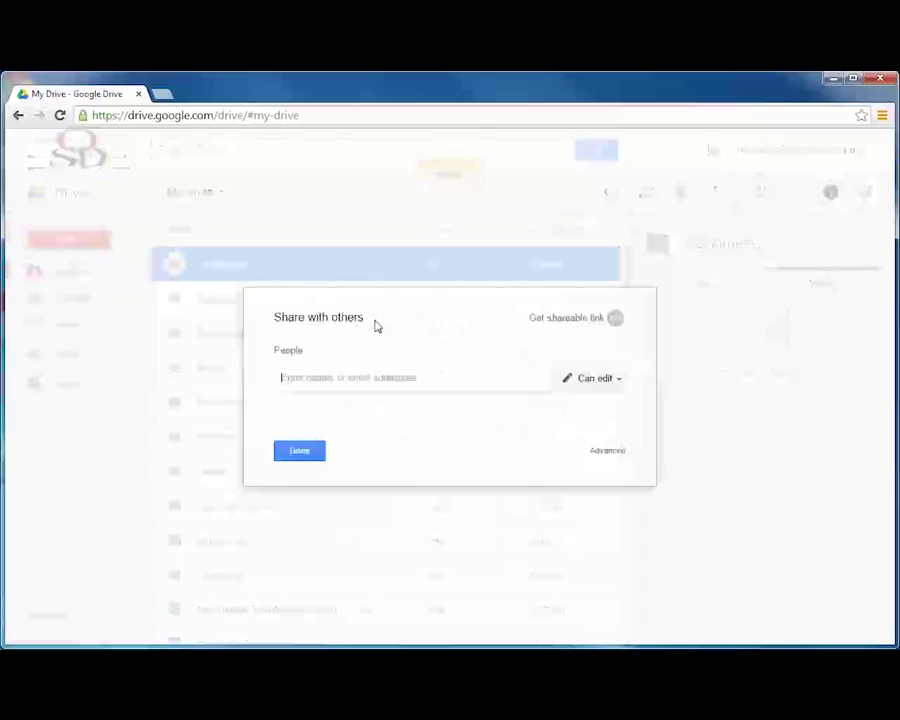
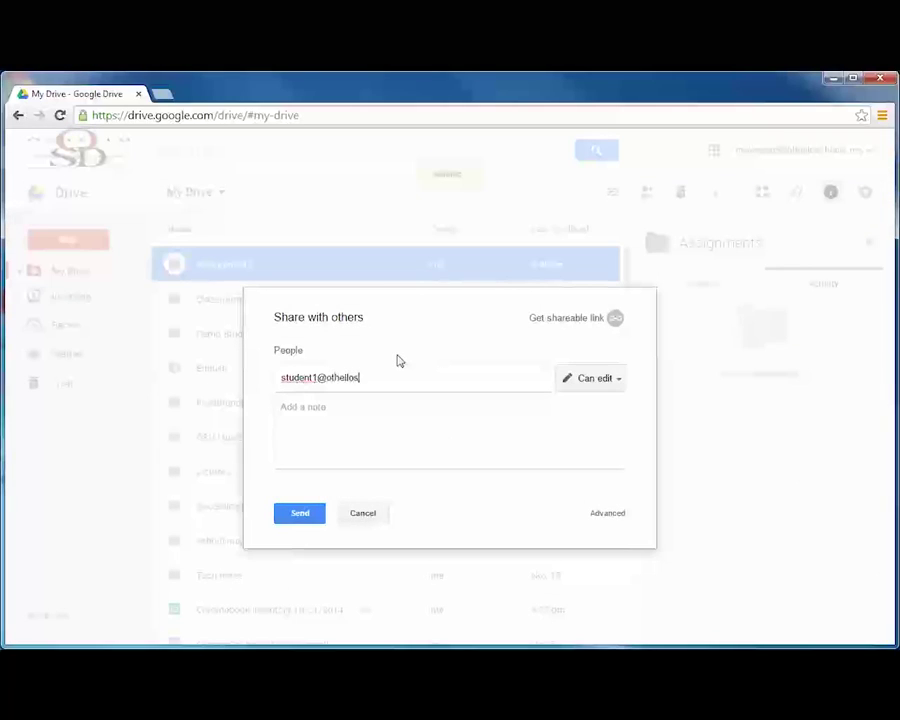
click(580, 378)
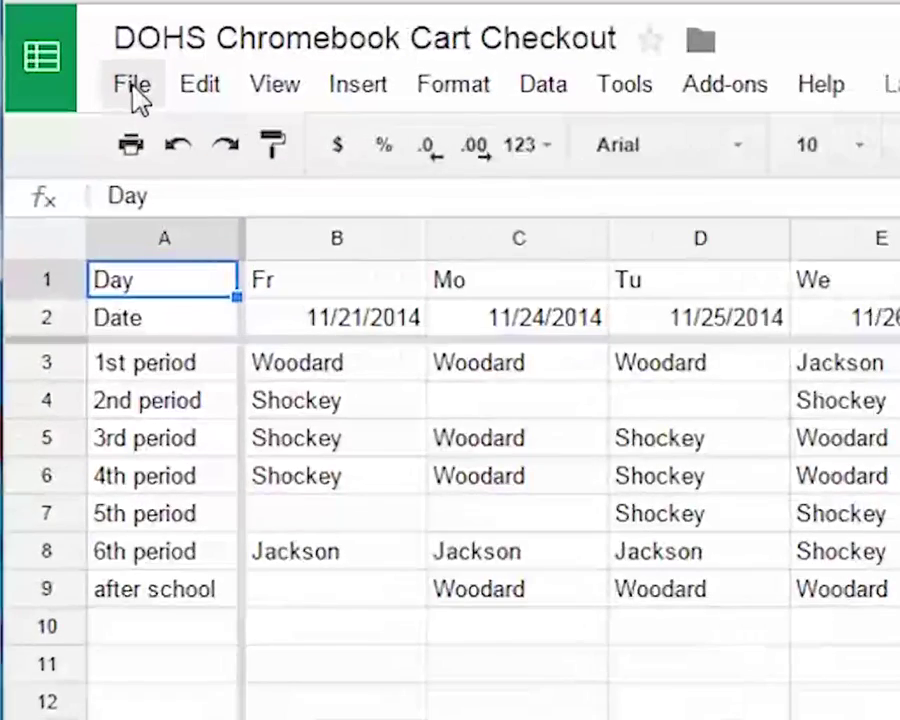
Compare the 3:34, 12:48 and 12:41 PM revisions, then restore Today, 12:48 PM
click(57, 162)
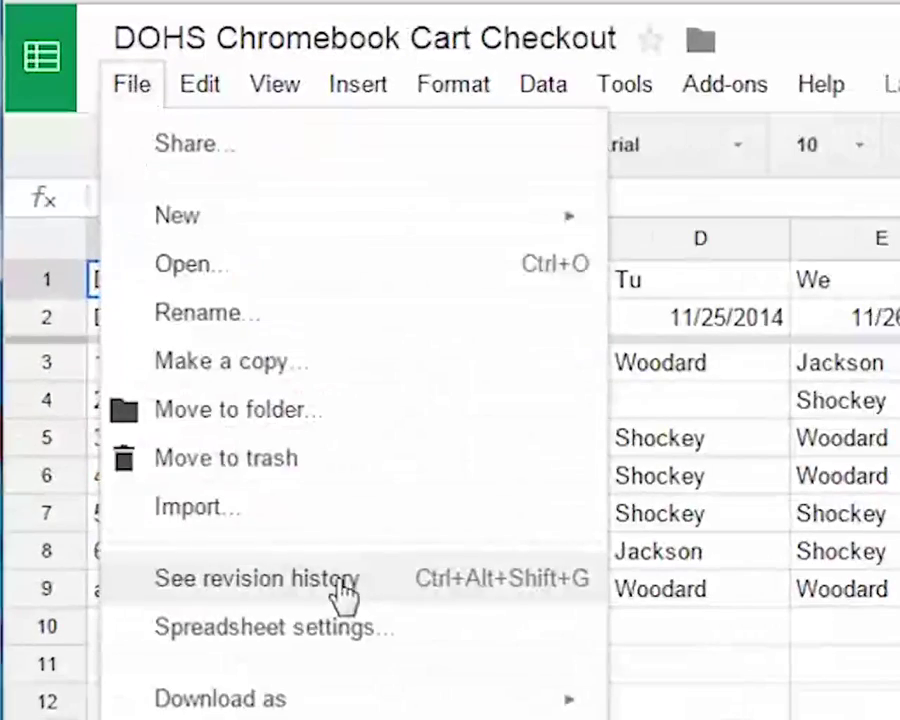
click(352, 596)
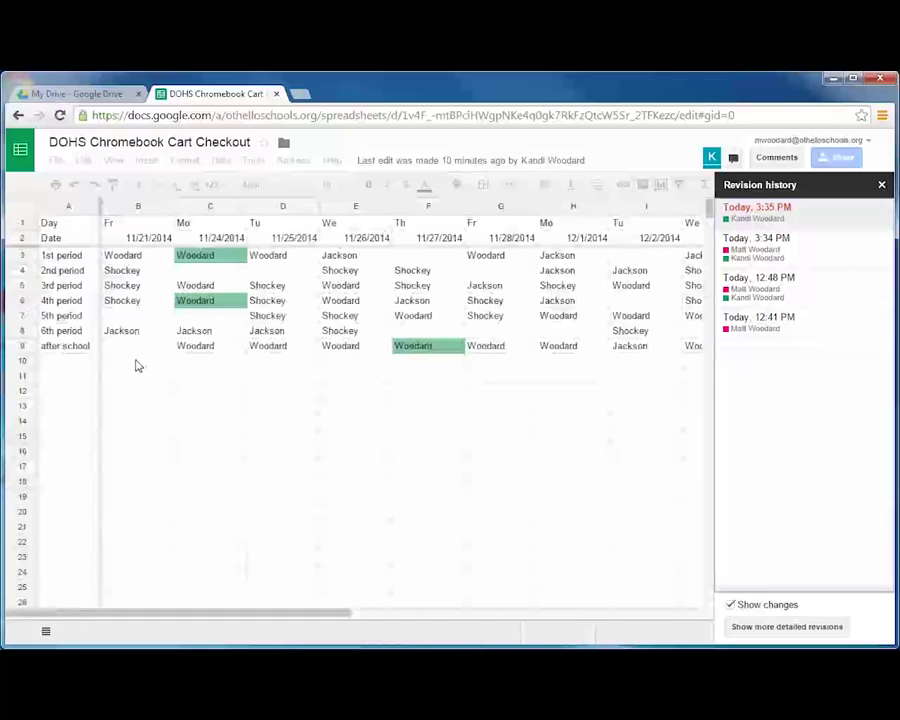
click(765, 250)
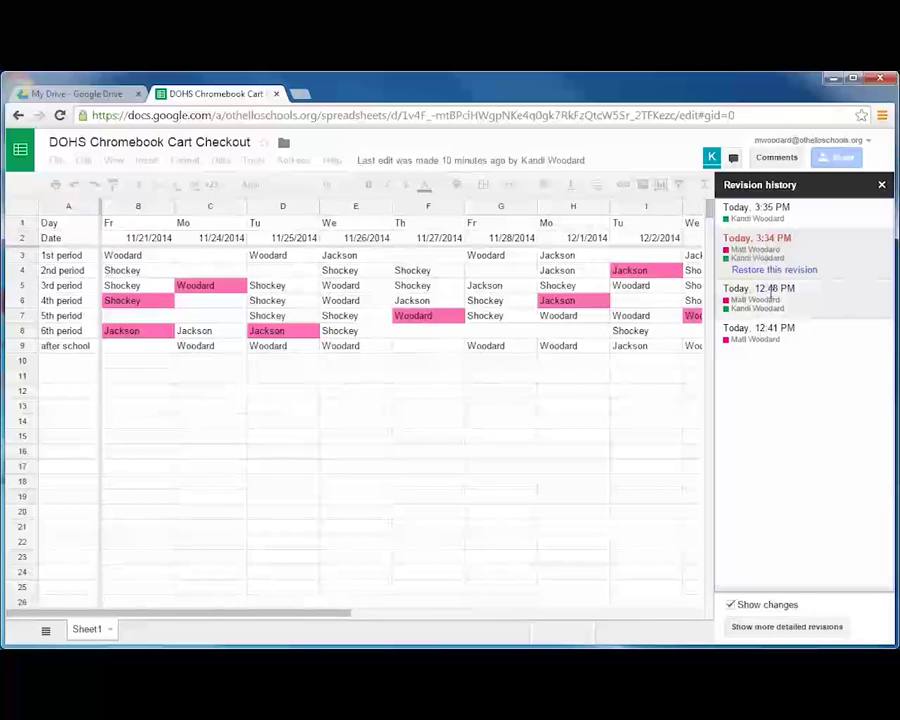
click(768, 300)
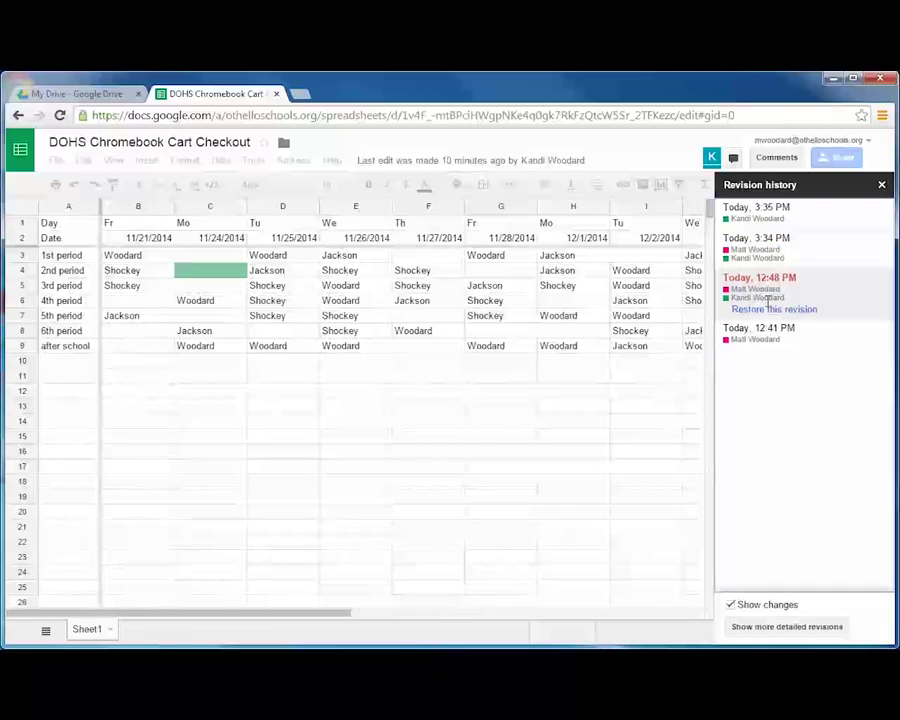
click(765, 338)
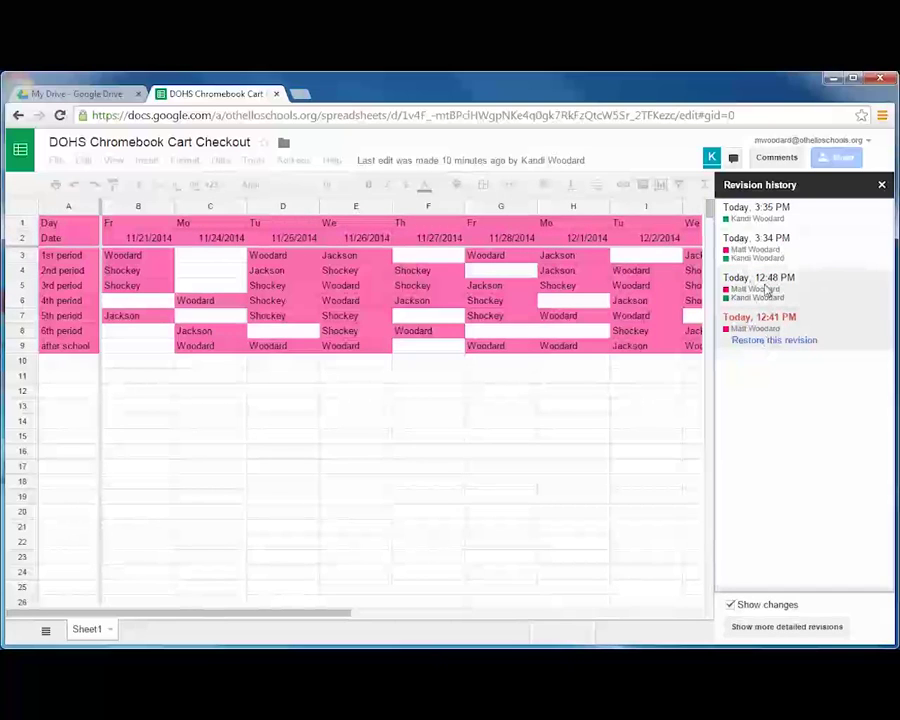
click(762, 289)
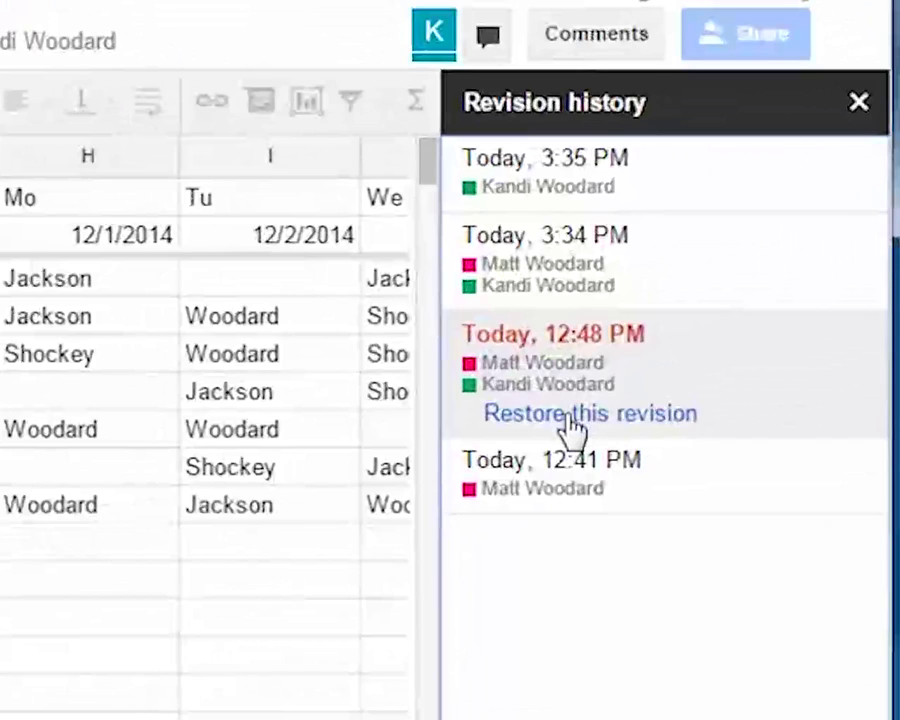
click(572, 420)
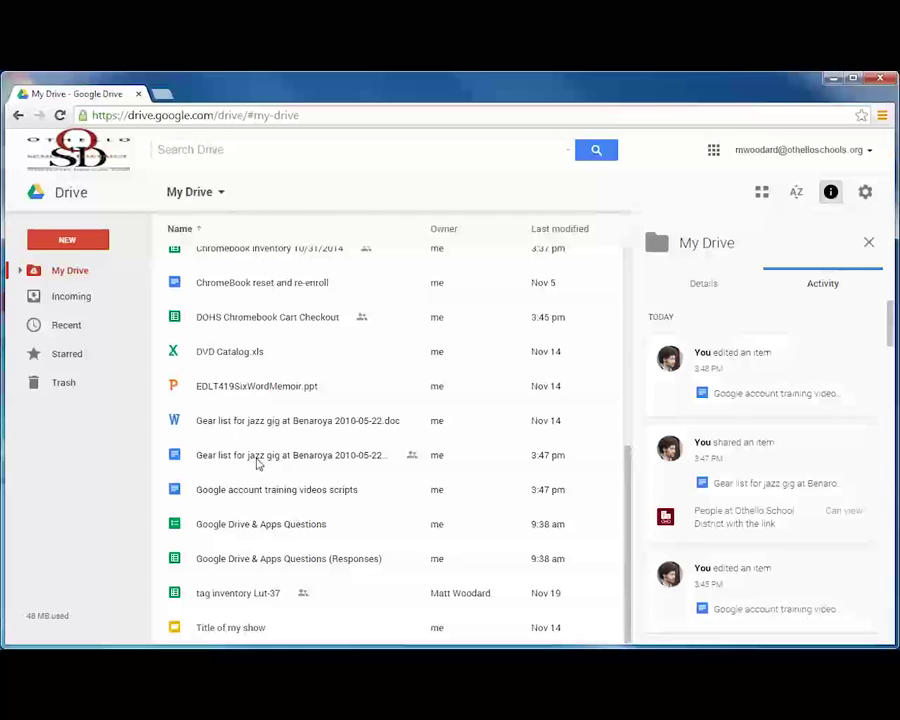
Turn on a shareable link for the gear list Google Doc with view-only access
right_click(257, 457)
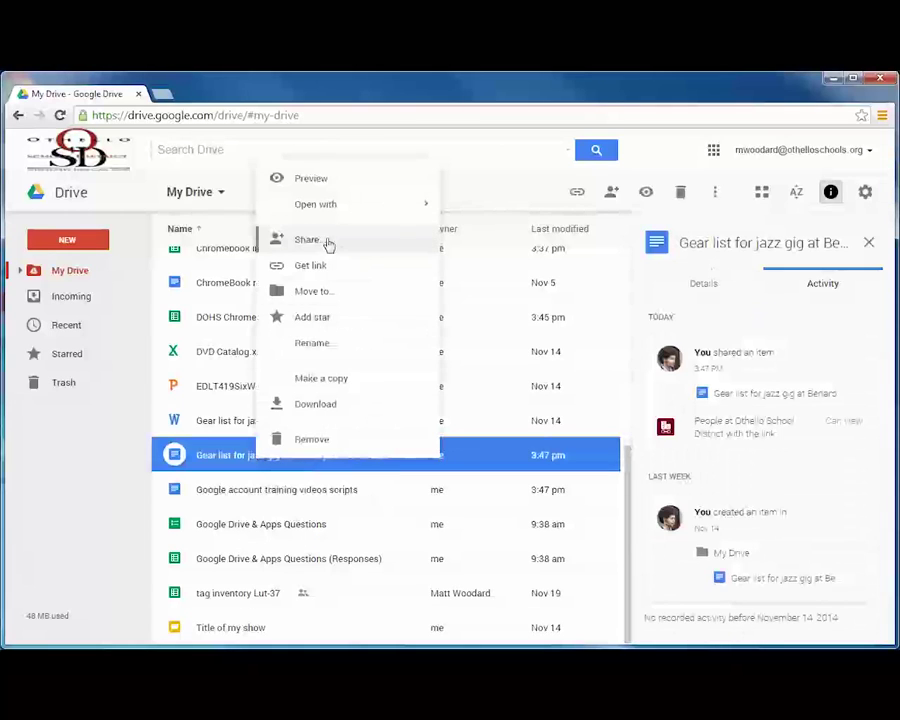
click(327, 247)
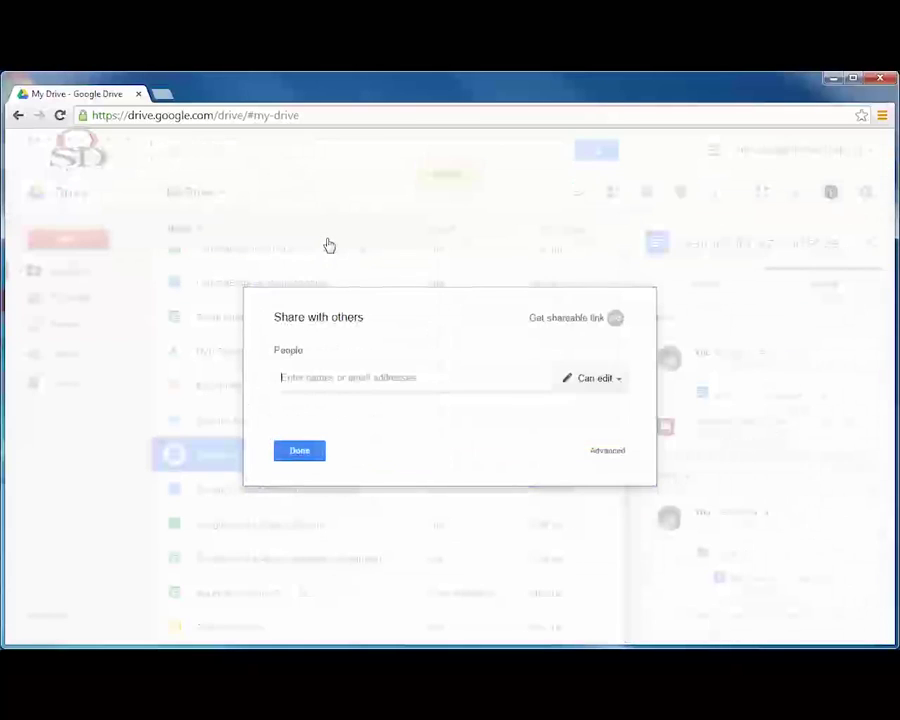
click(614, 320)
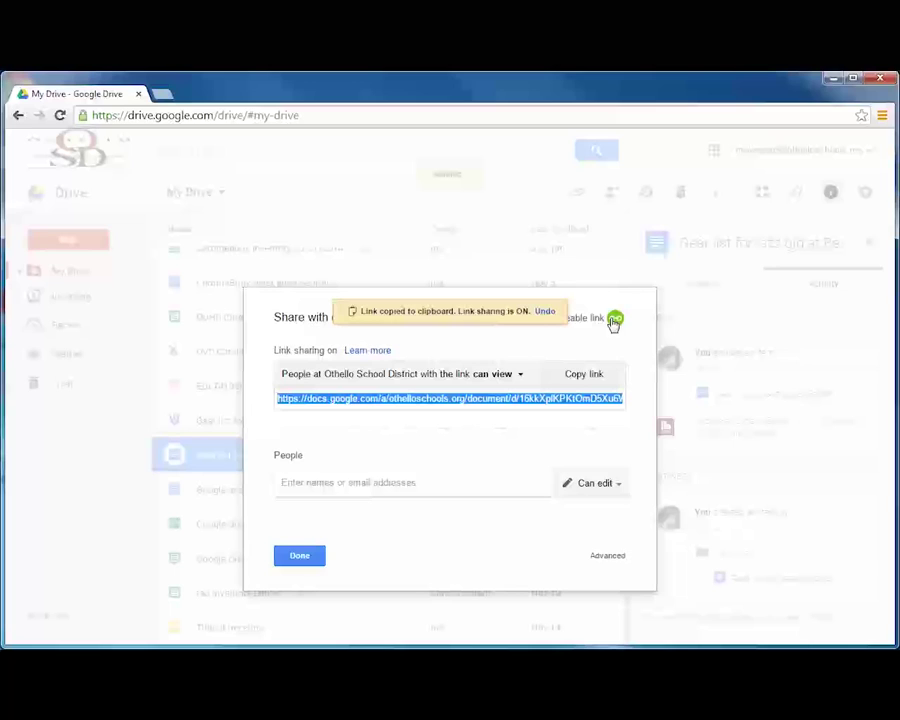
click(519, 376)
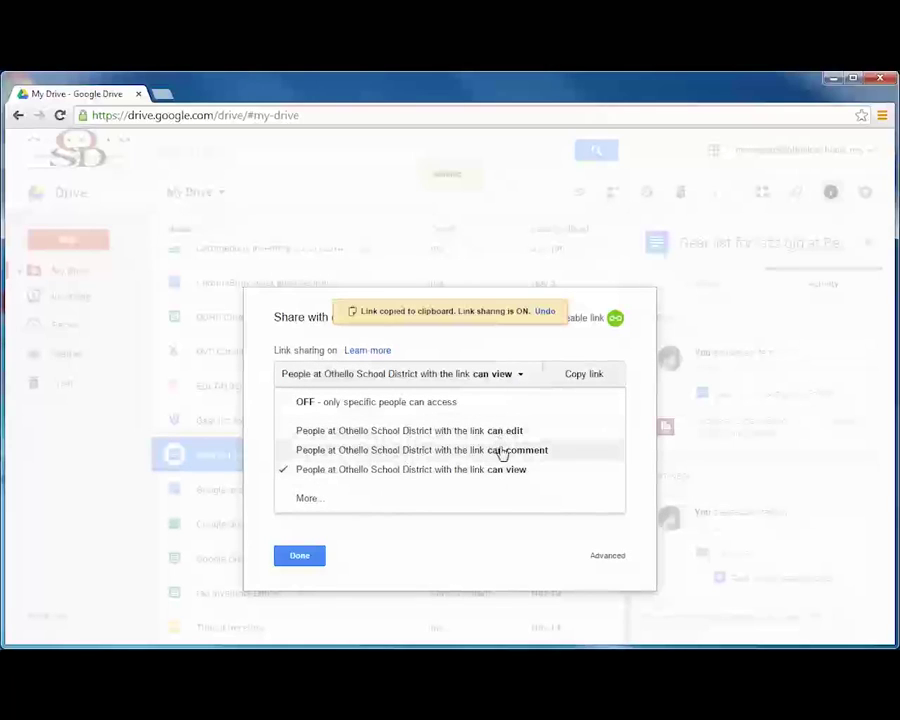
click(502, 476)
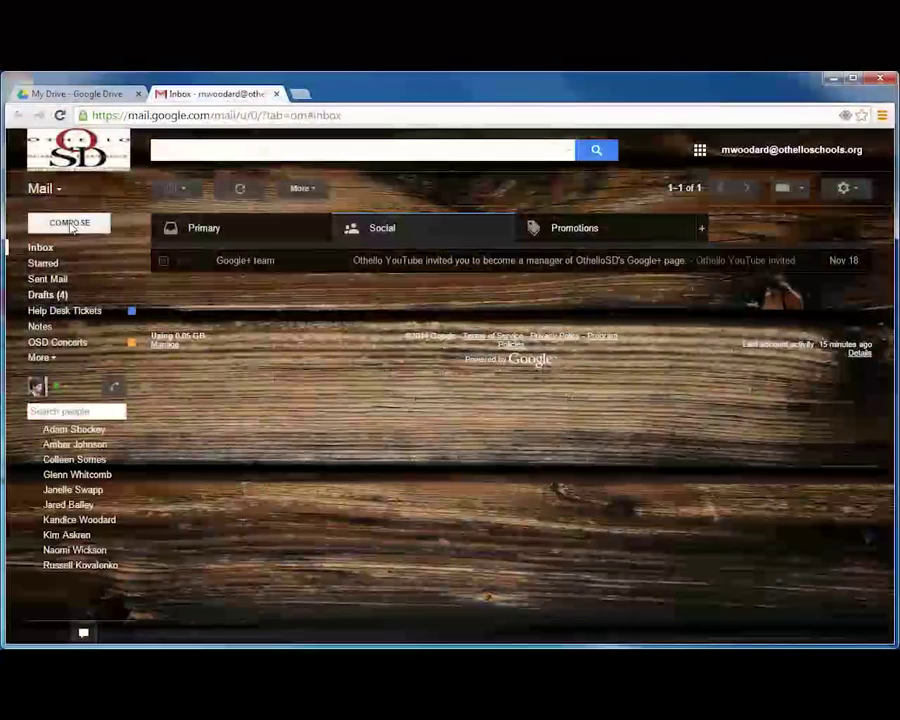
Email the dohs contact group with subject 'Here is a file I would like to share' and the pasted link
click(70, 223)
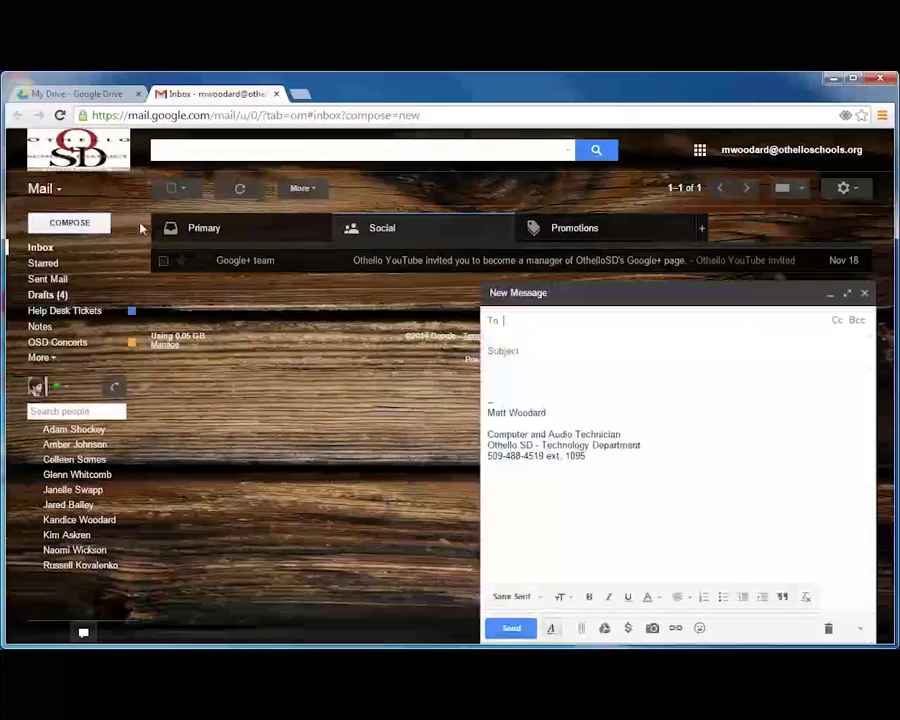
text(dohs)
click(560, 350)
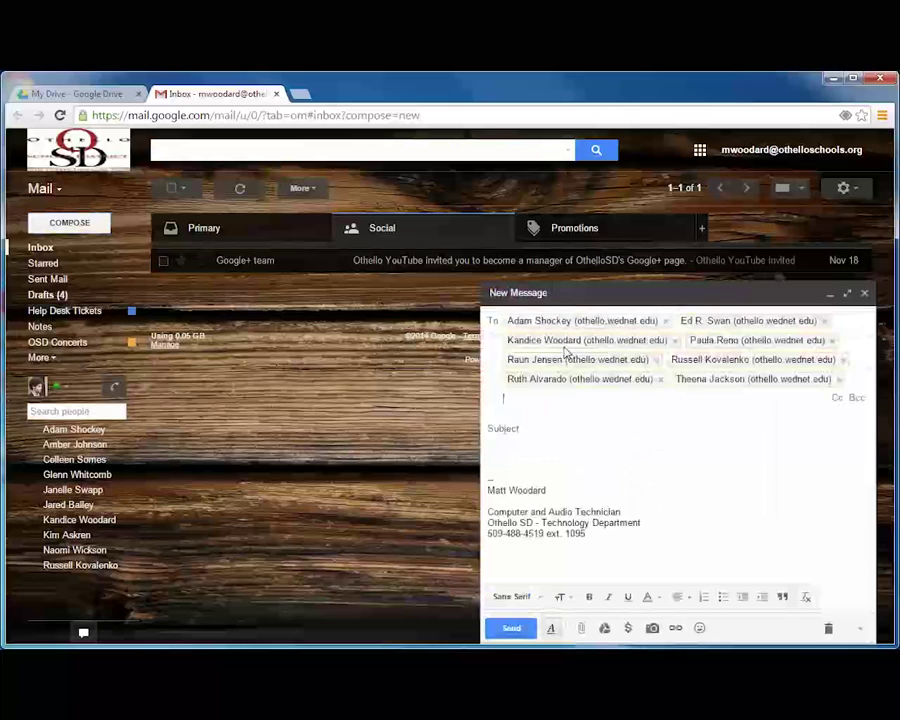
click(542, 428)
text(Here is a file I would like to share)
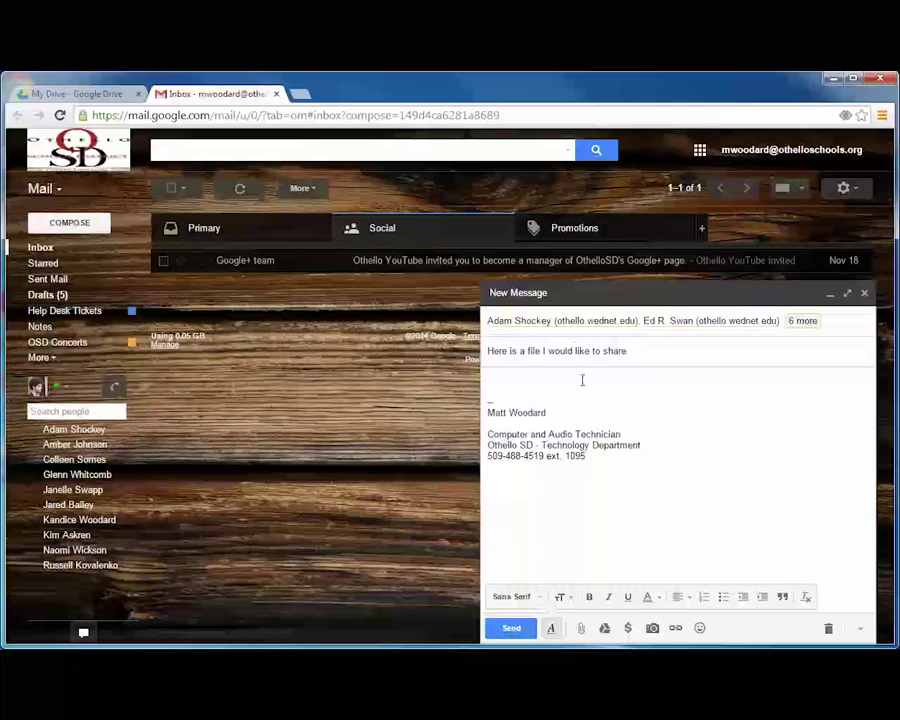
click(582, 380)
right_click(581, 378)
click(603, 462)
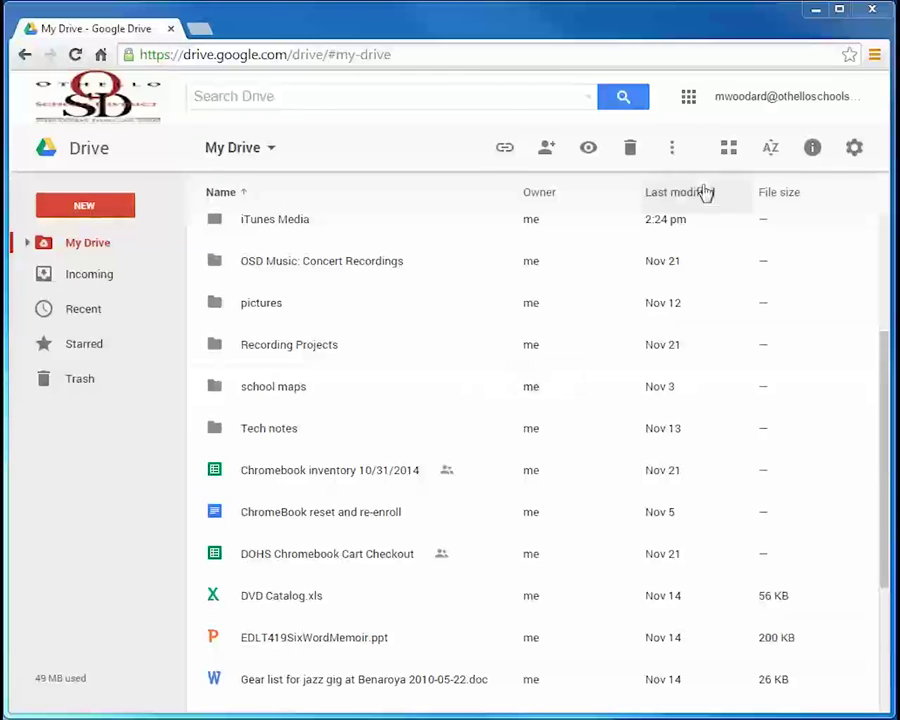
click(853, 148)
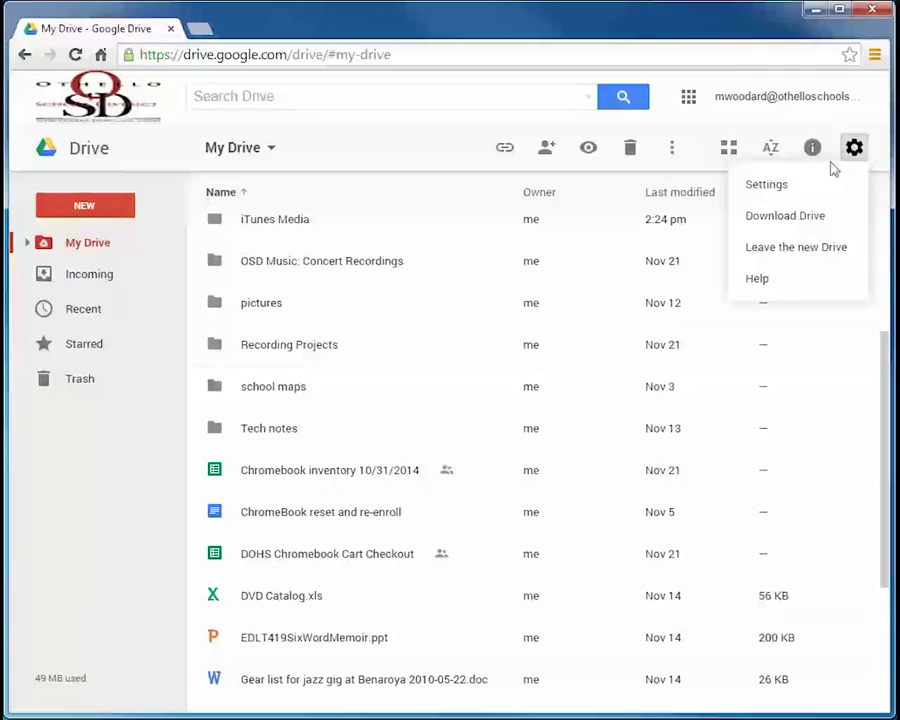